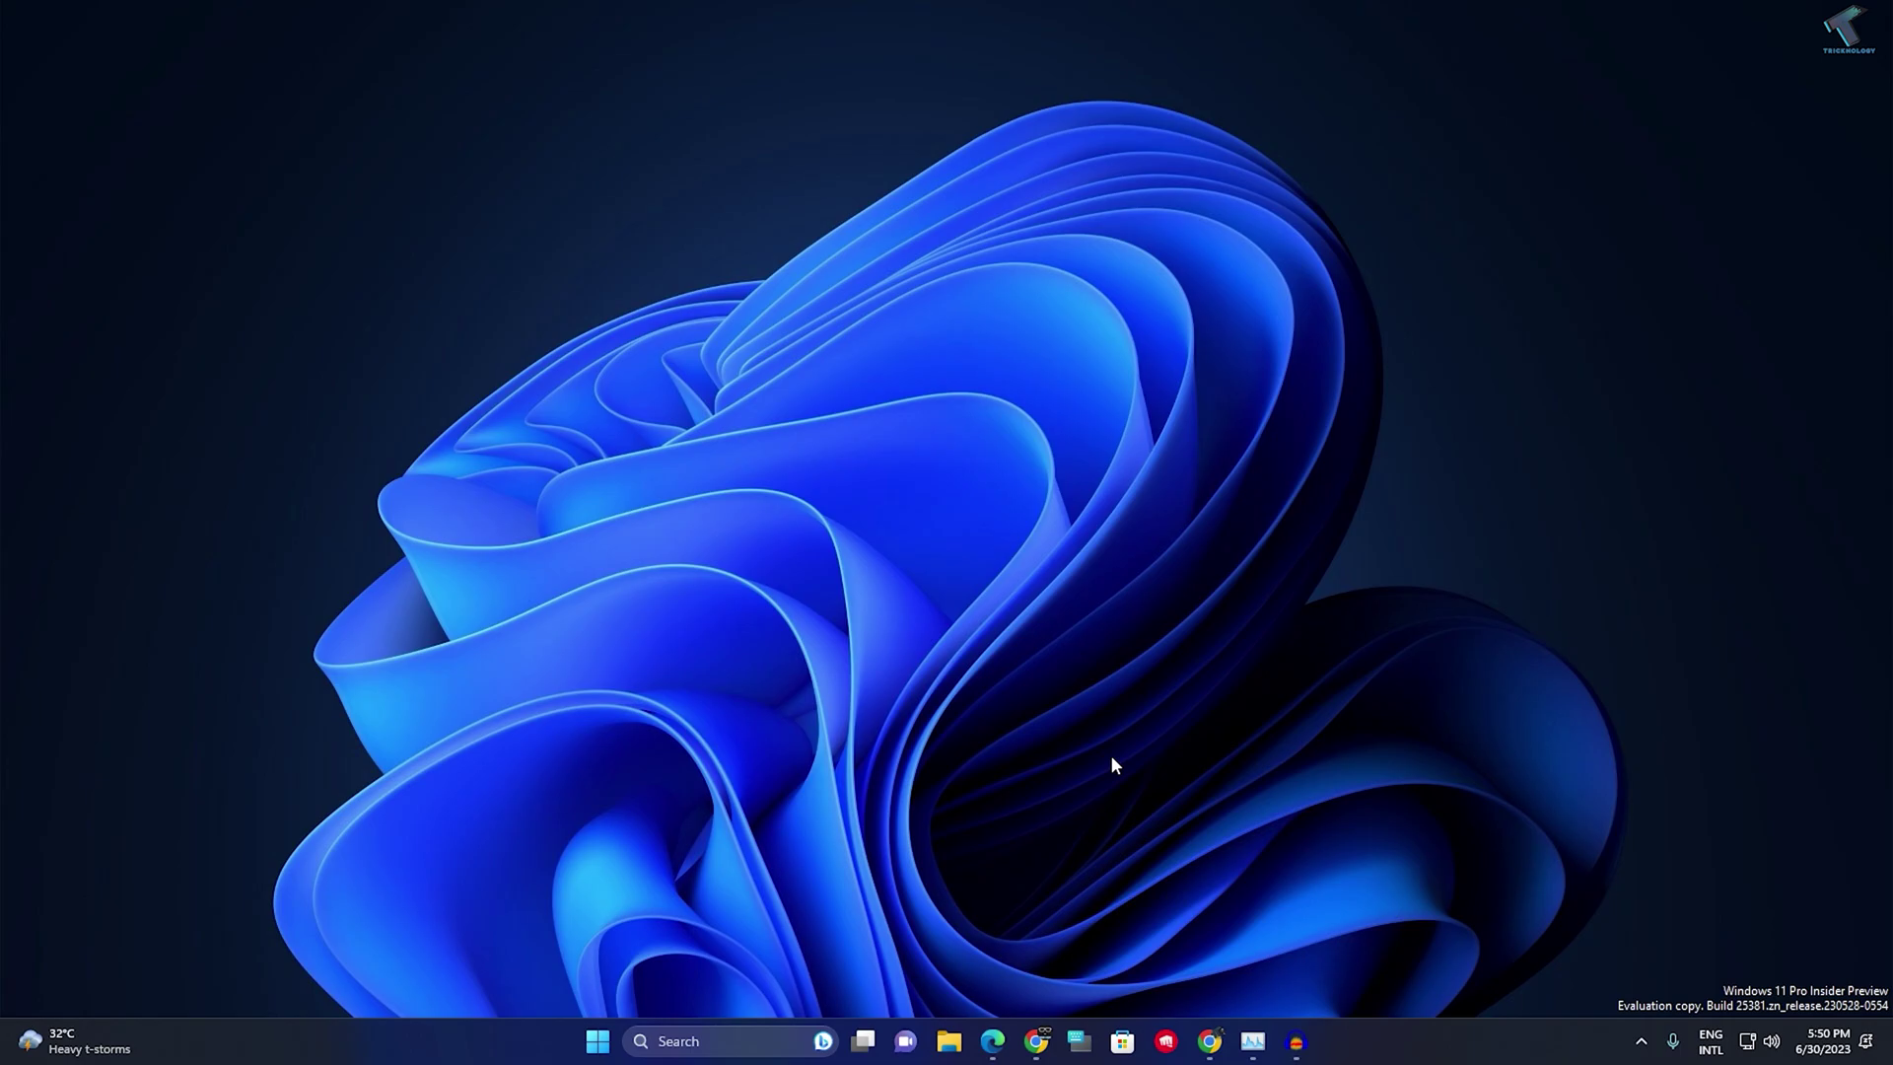
Restore the Edge window showing Google, then close the browser
{"action": "left_click", "coordinate": [994, 1040]}
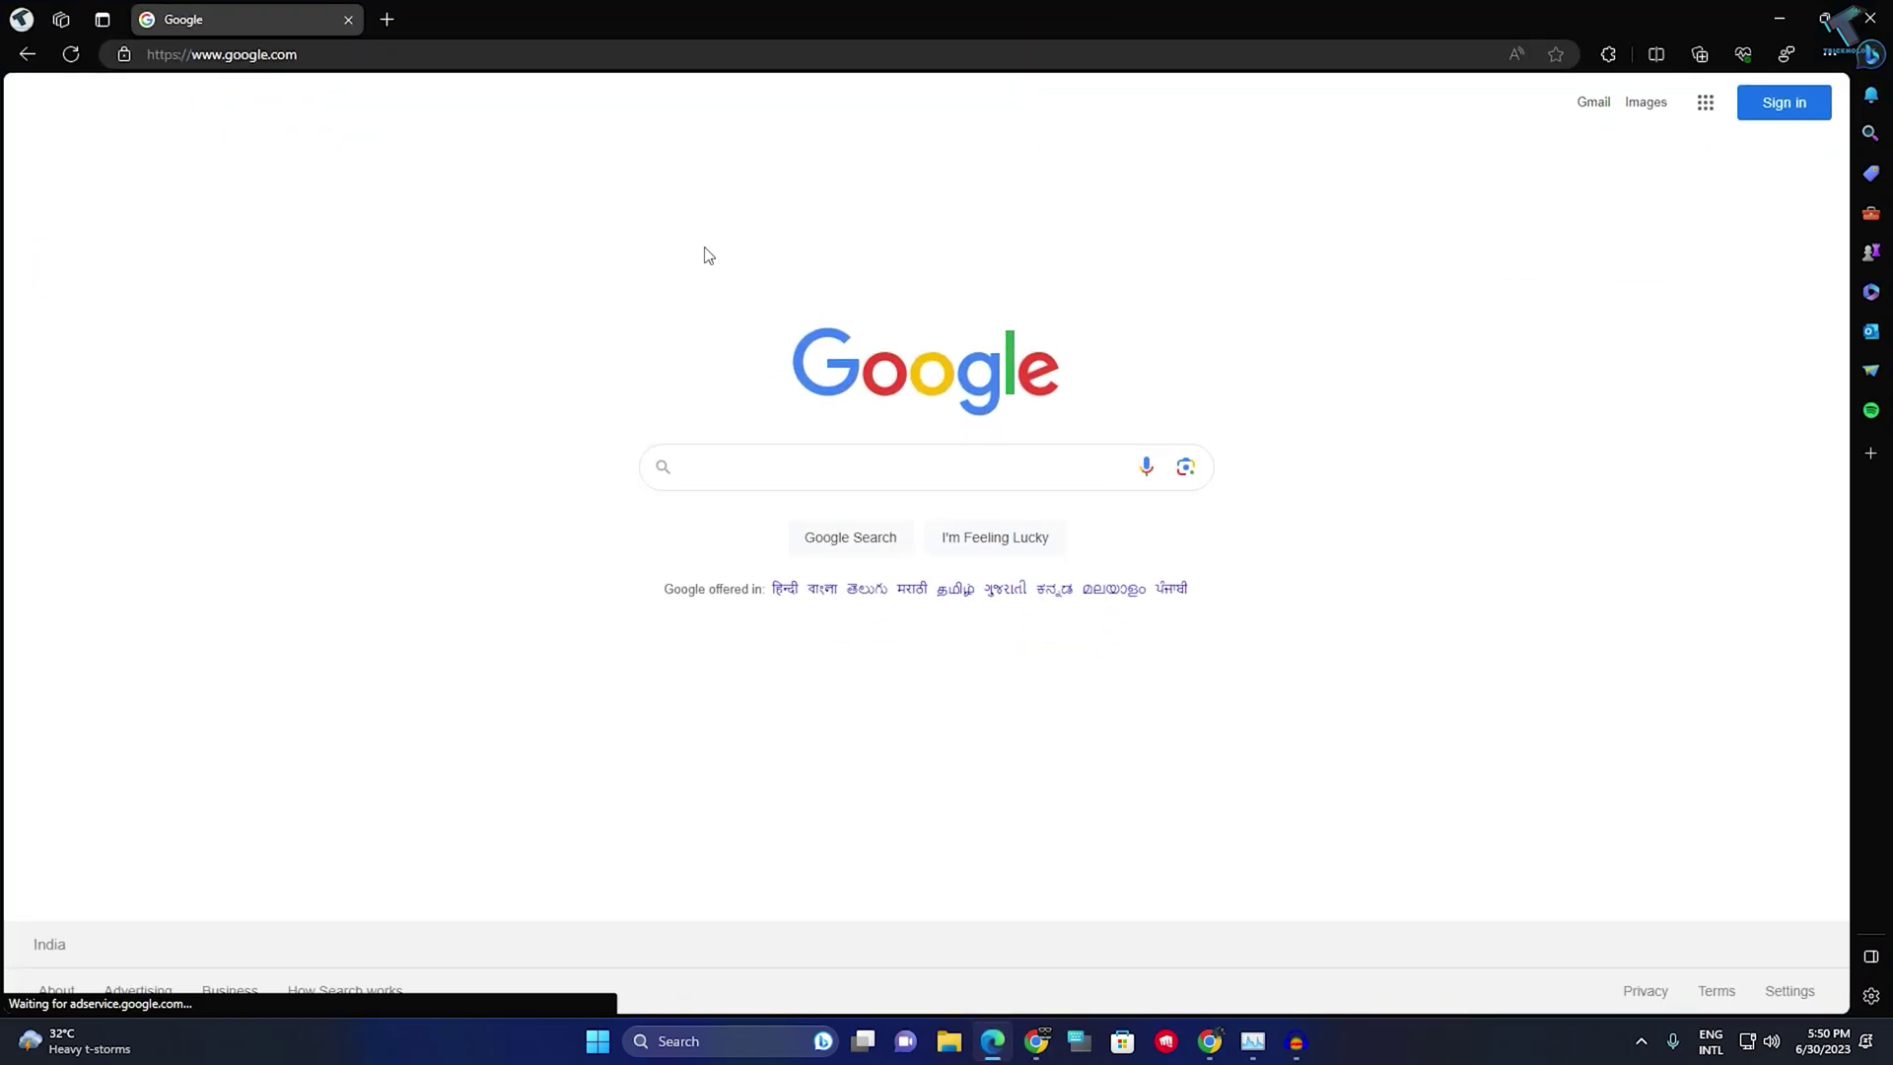
{"action": "left_click", "coordinate": [1869, 19]}
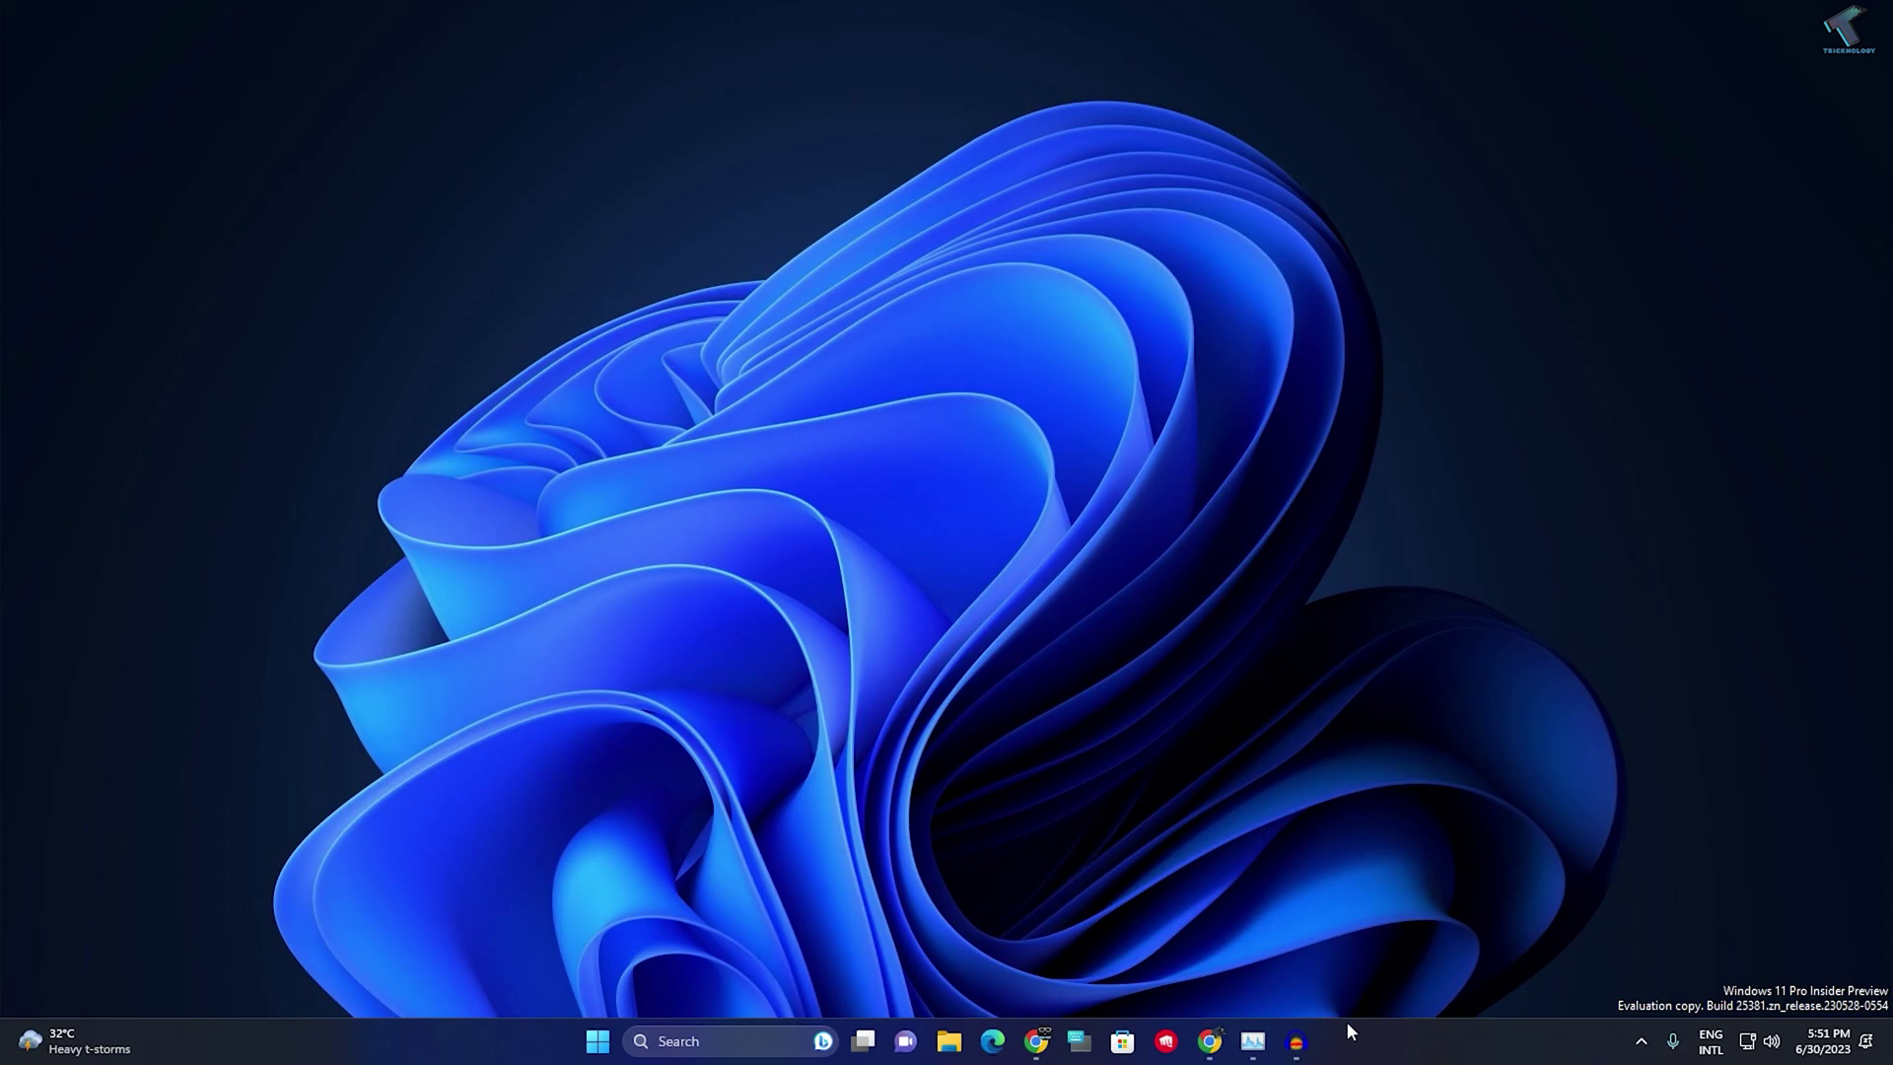
{"action": "left_click", "coordinate": [1252, 1041]}
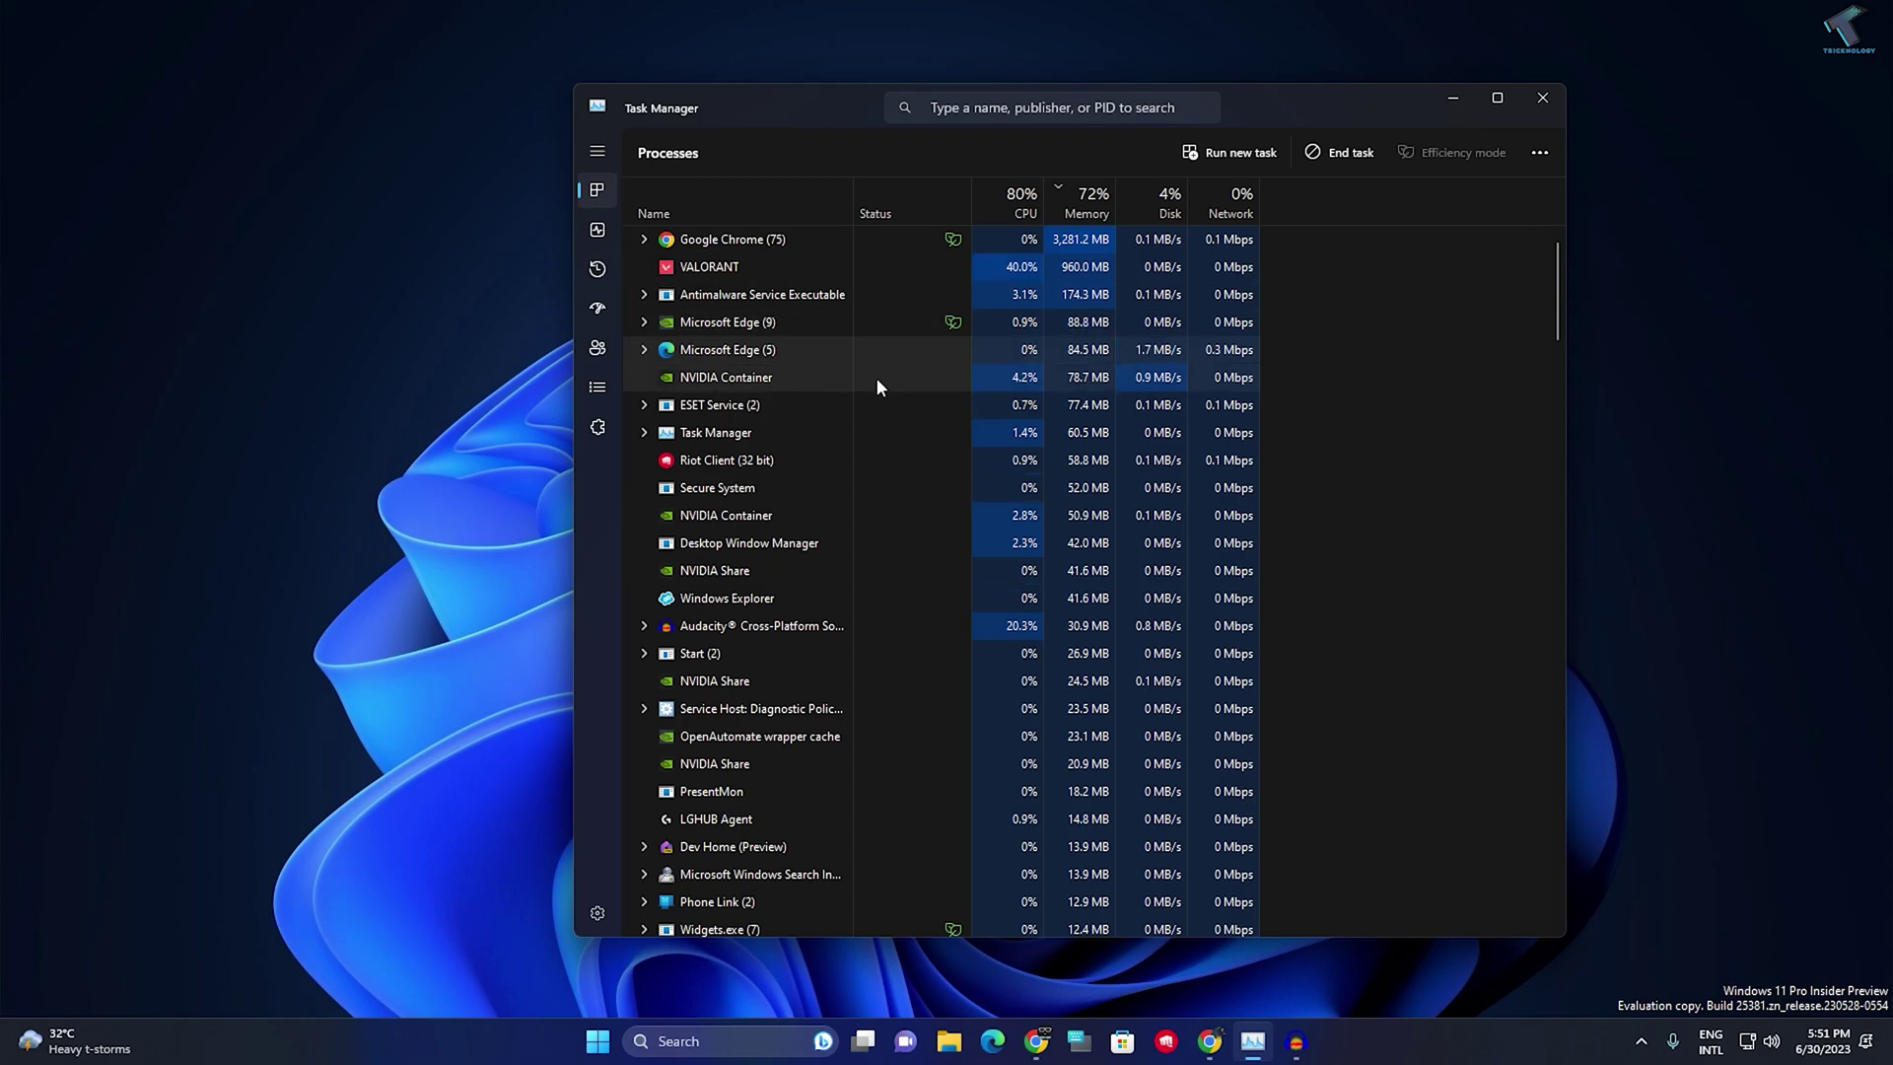
{"action": "left_click", "coordinate": [1455, 95]}
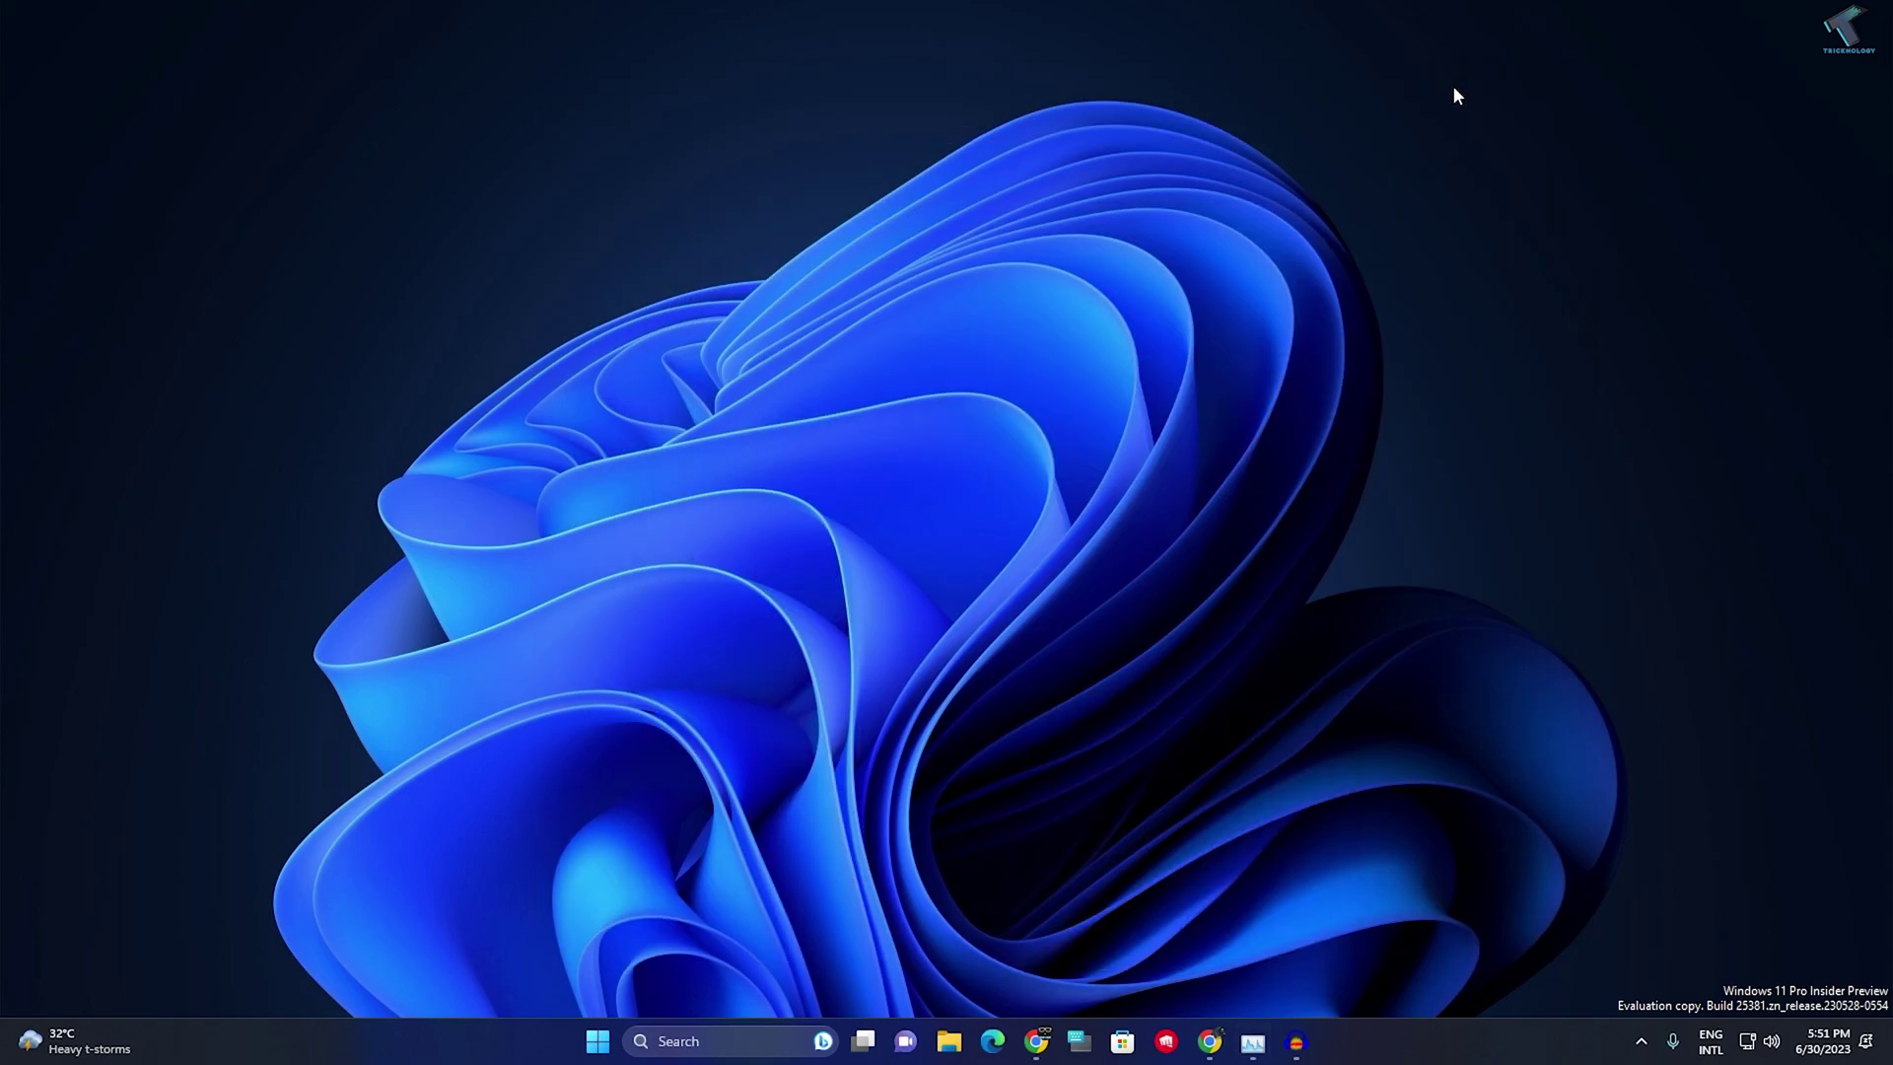
Relaunch Edge, decline the Chrome recommendation with Don't switch, and open the main menu
{"action": "left_click", "coordinate": [995, 1041]}
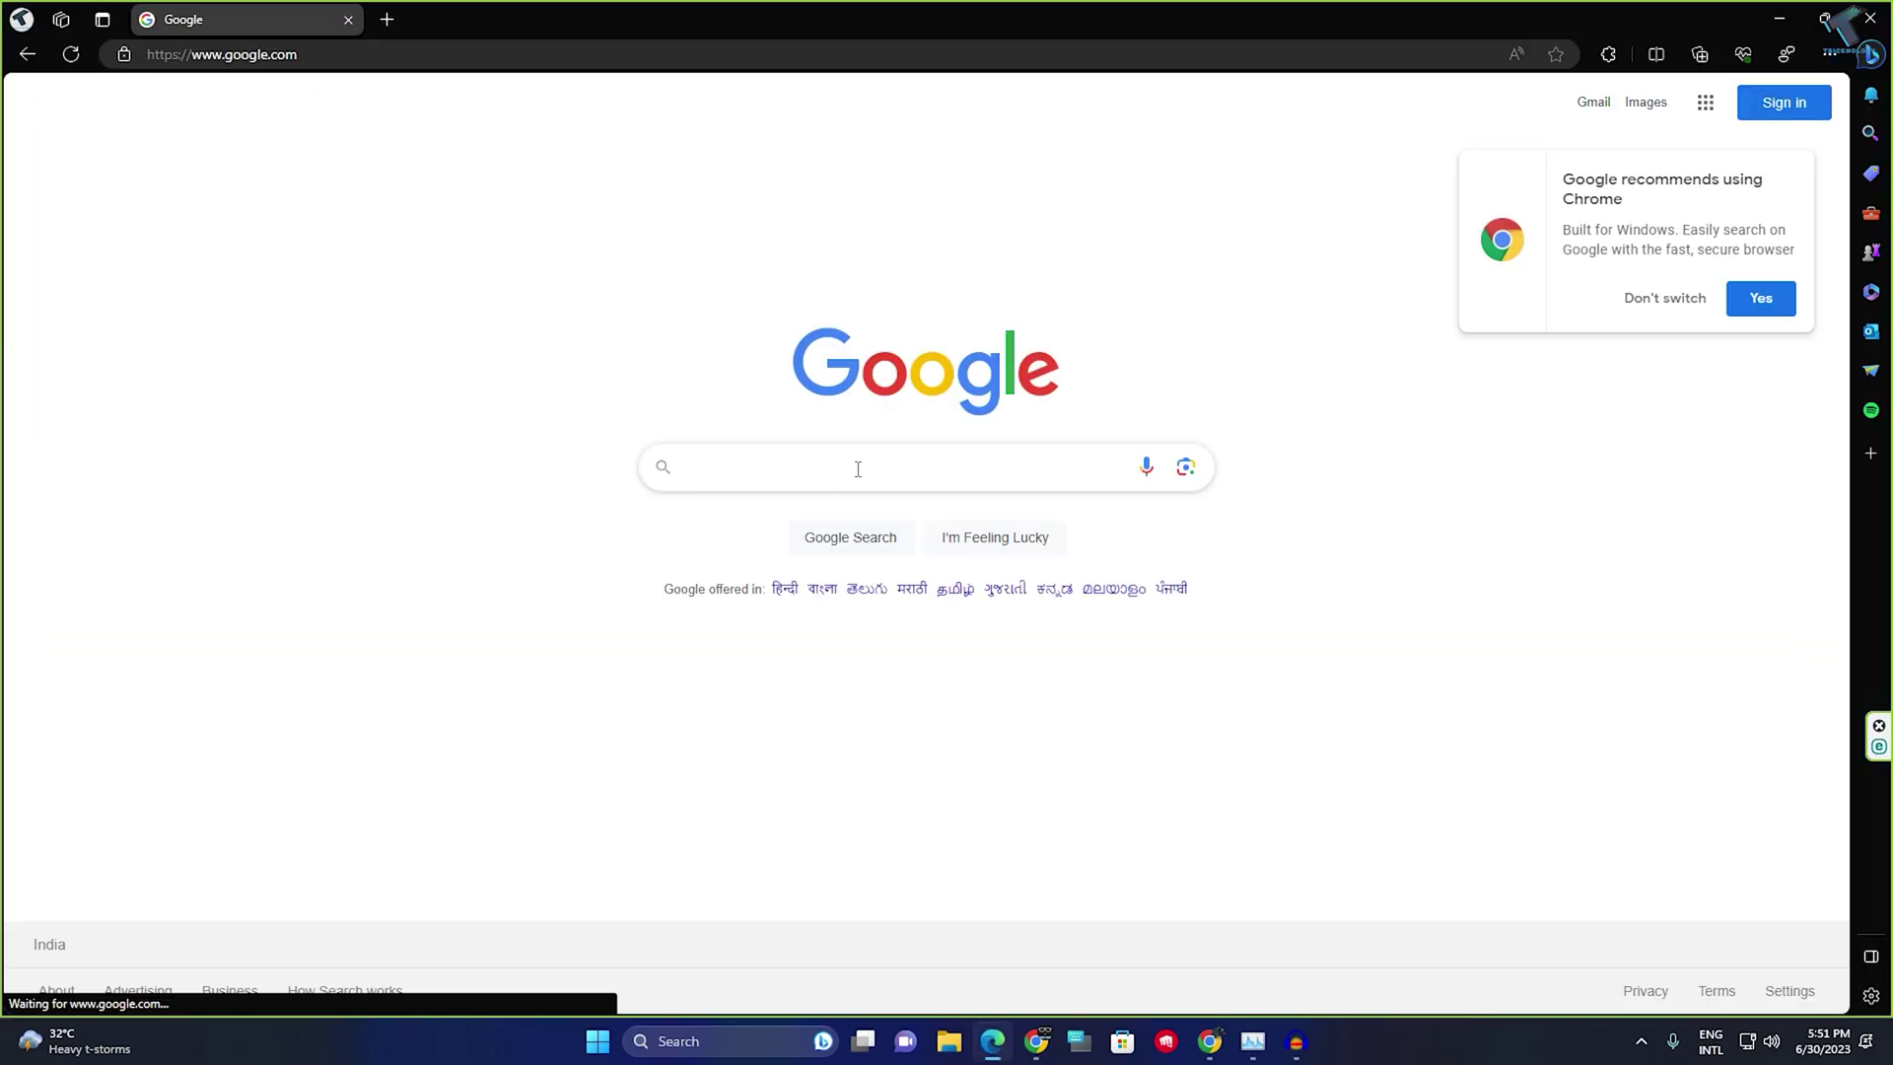
{"action": "left_click", "coordinate": [1665, 298]}
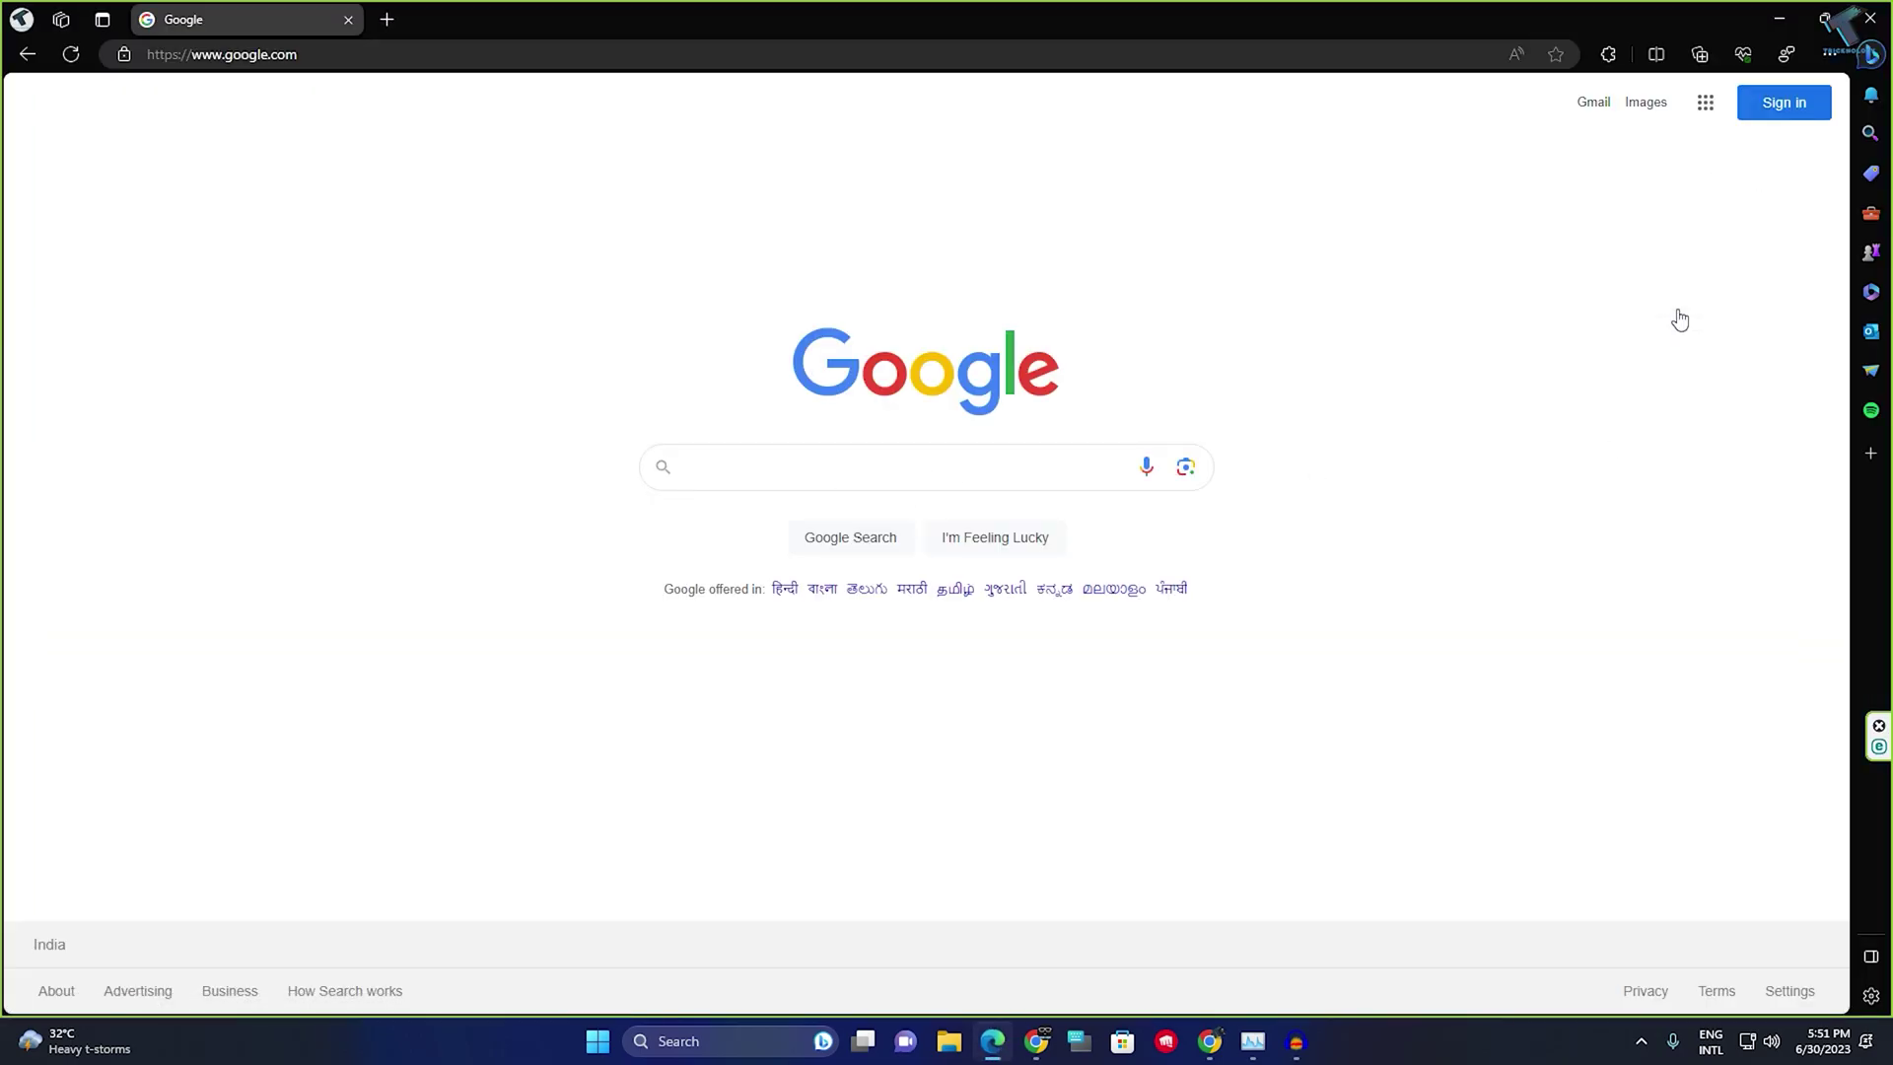
{"action": "left_click", "coordinate": [1830, 54]}
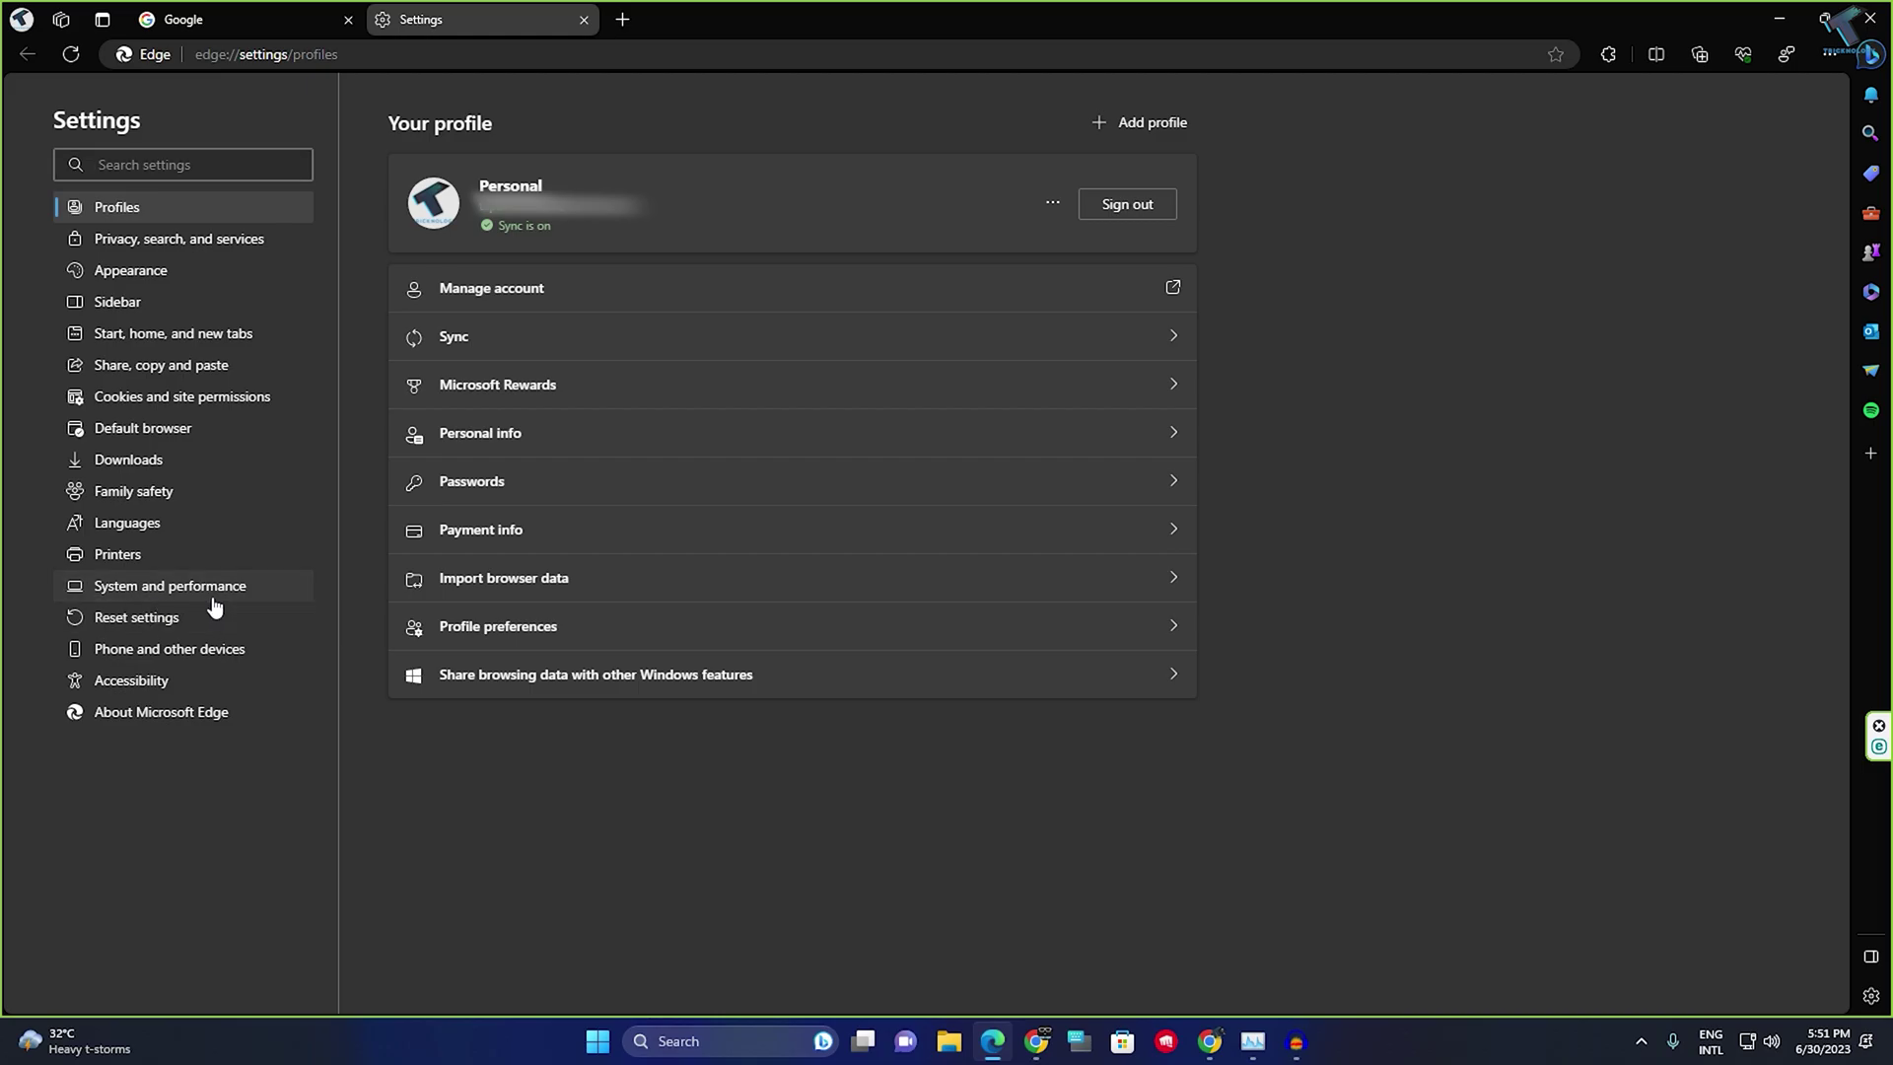
Turn off 'Continue running background extensions and apps when Microsoft Edge is closed' in System and performance
{"action": "left_click", "coordinate": [170, 585]}
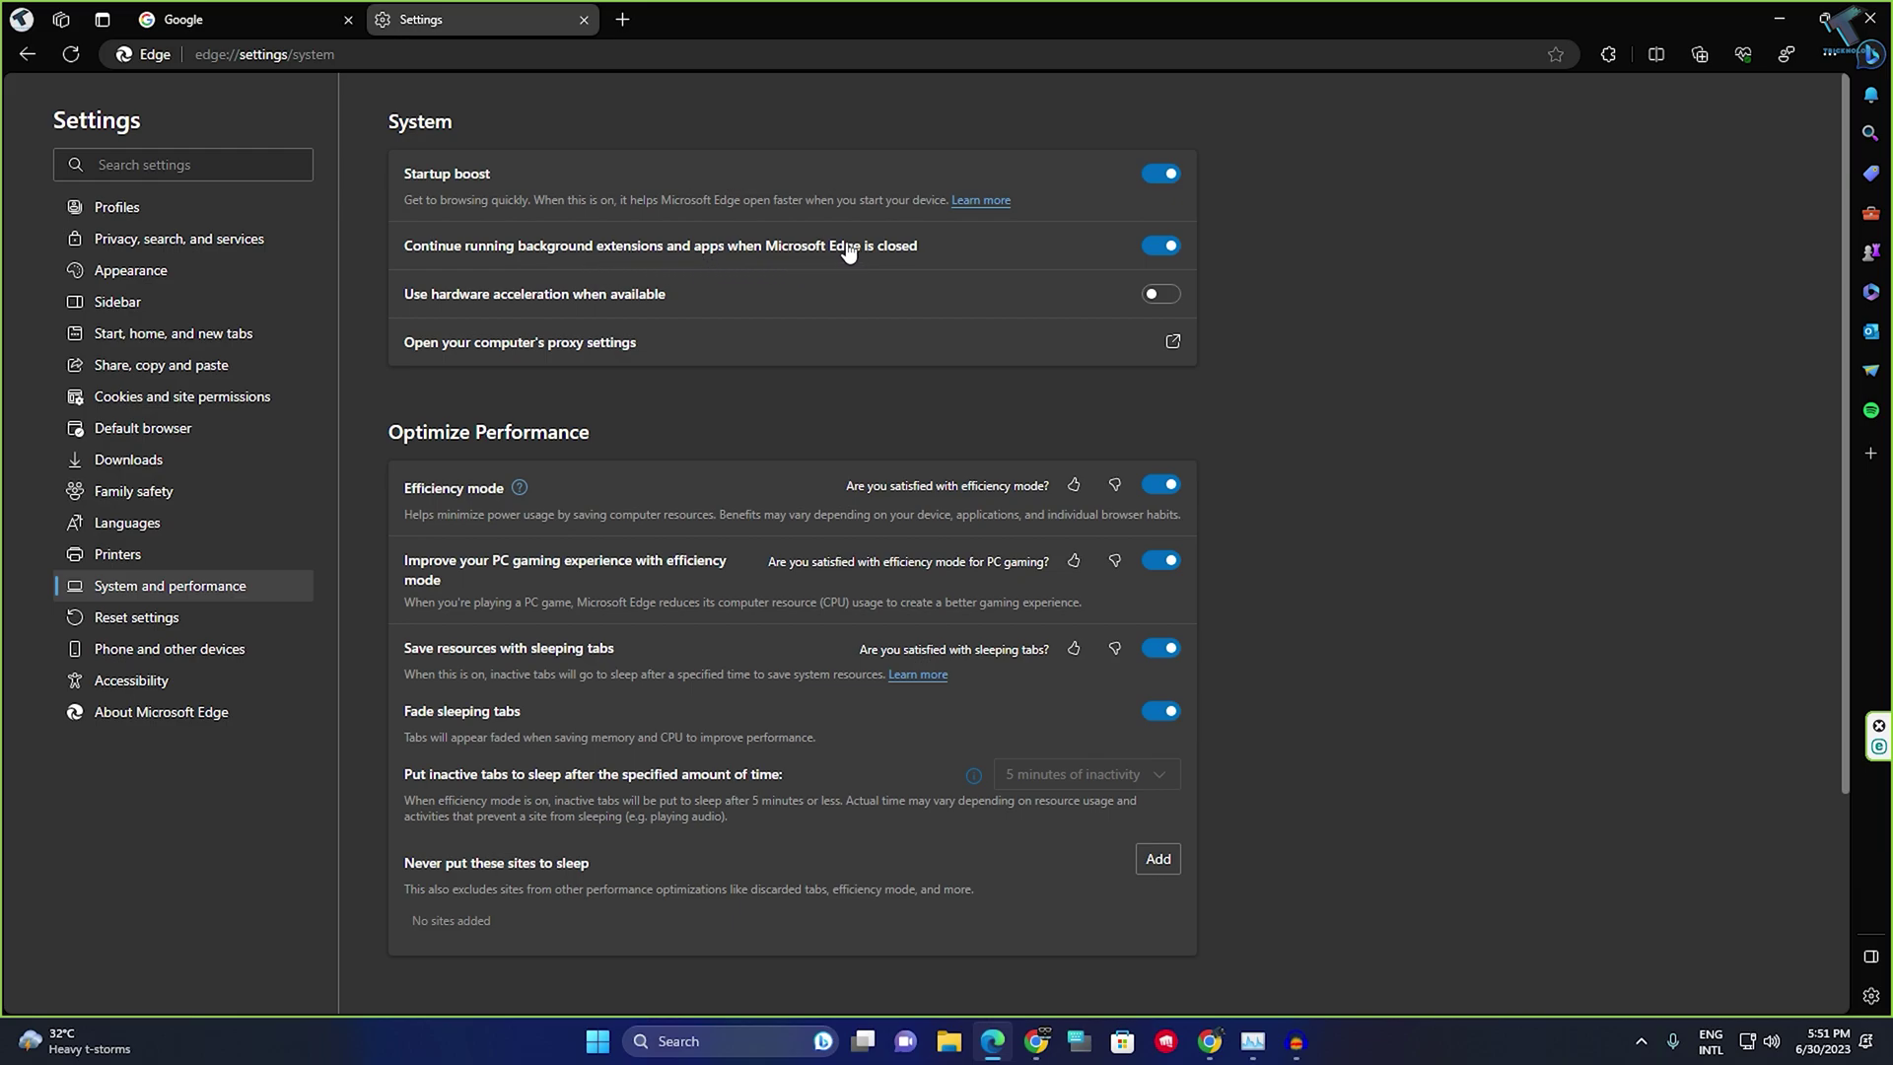
{"action": "left_click", "coordinate": [1160, 246]}
Close Edge and restore Task Manager to confirm no Edge processes remain
{"action": "left_click", "coordinate": [1869, 20]}
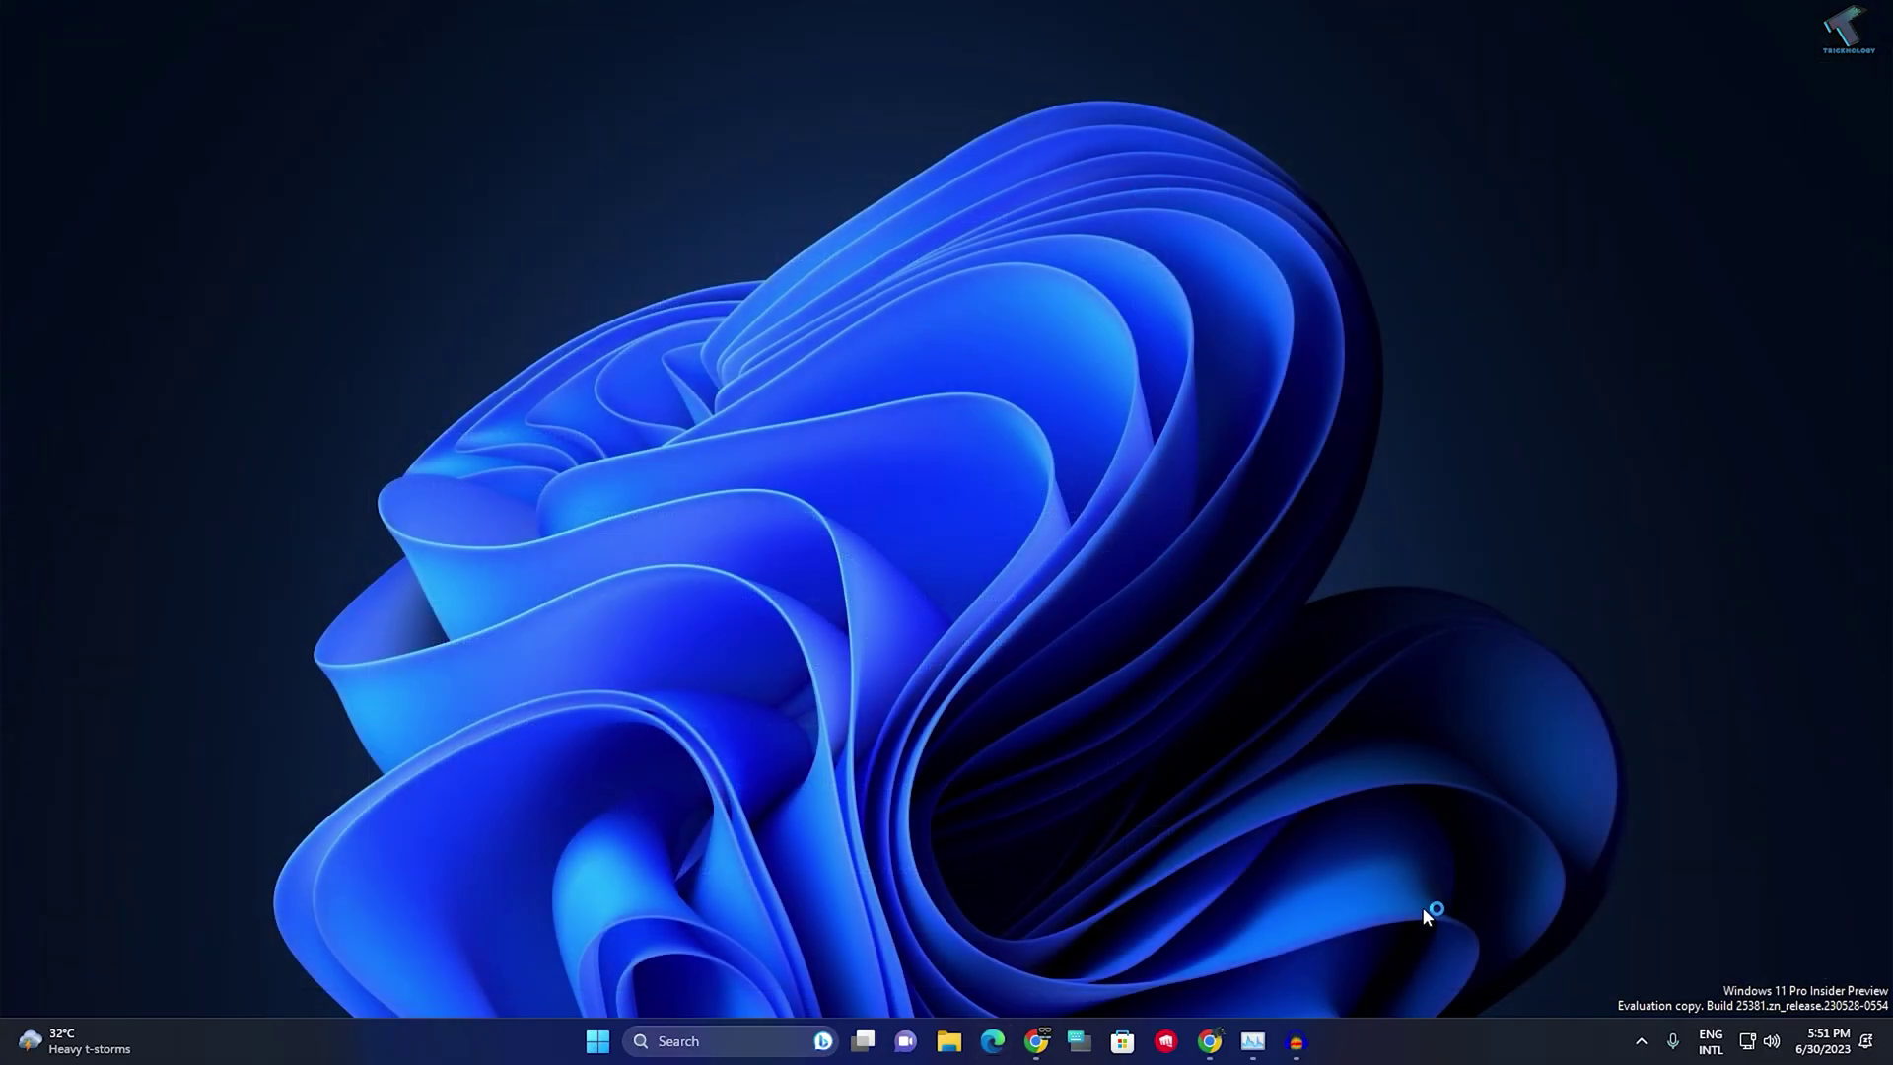
{"action": "left_click", "coordinate": [1253, 1040]}
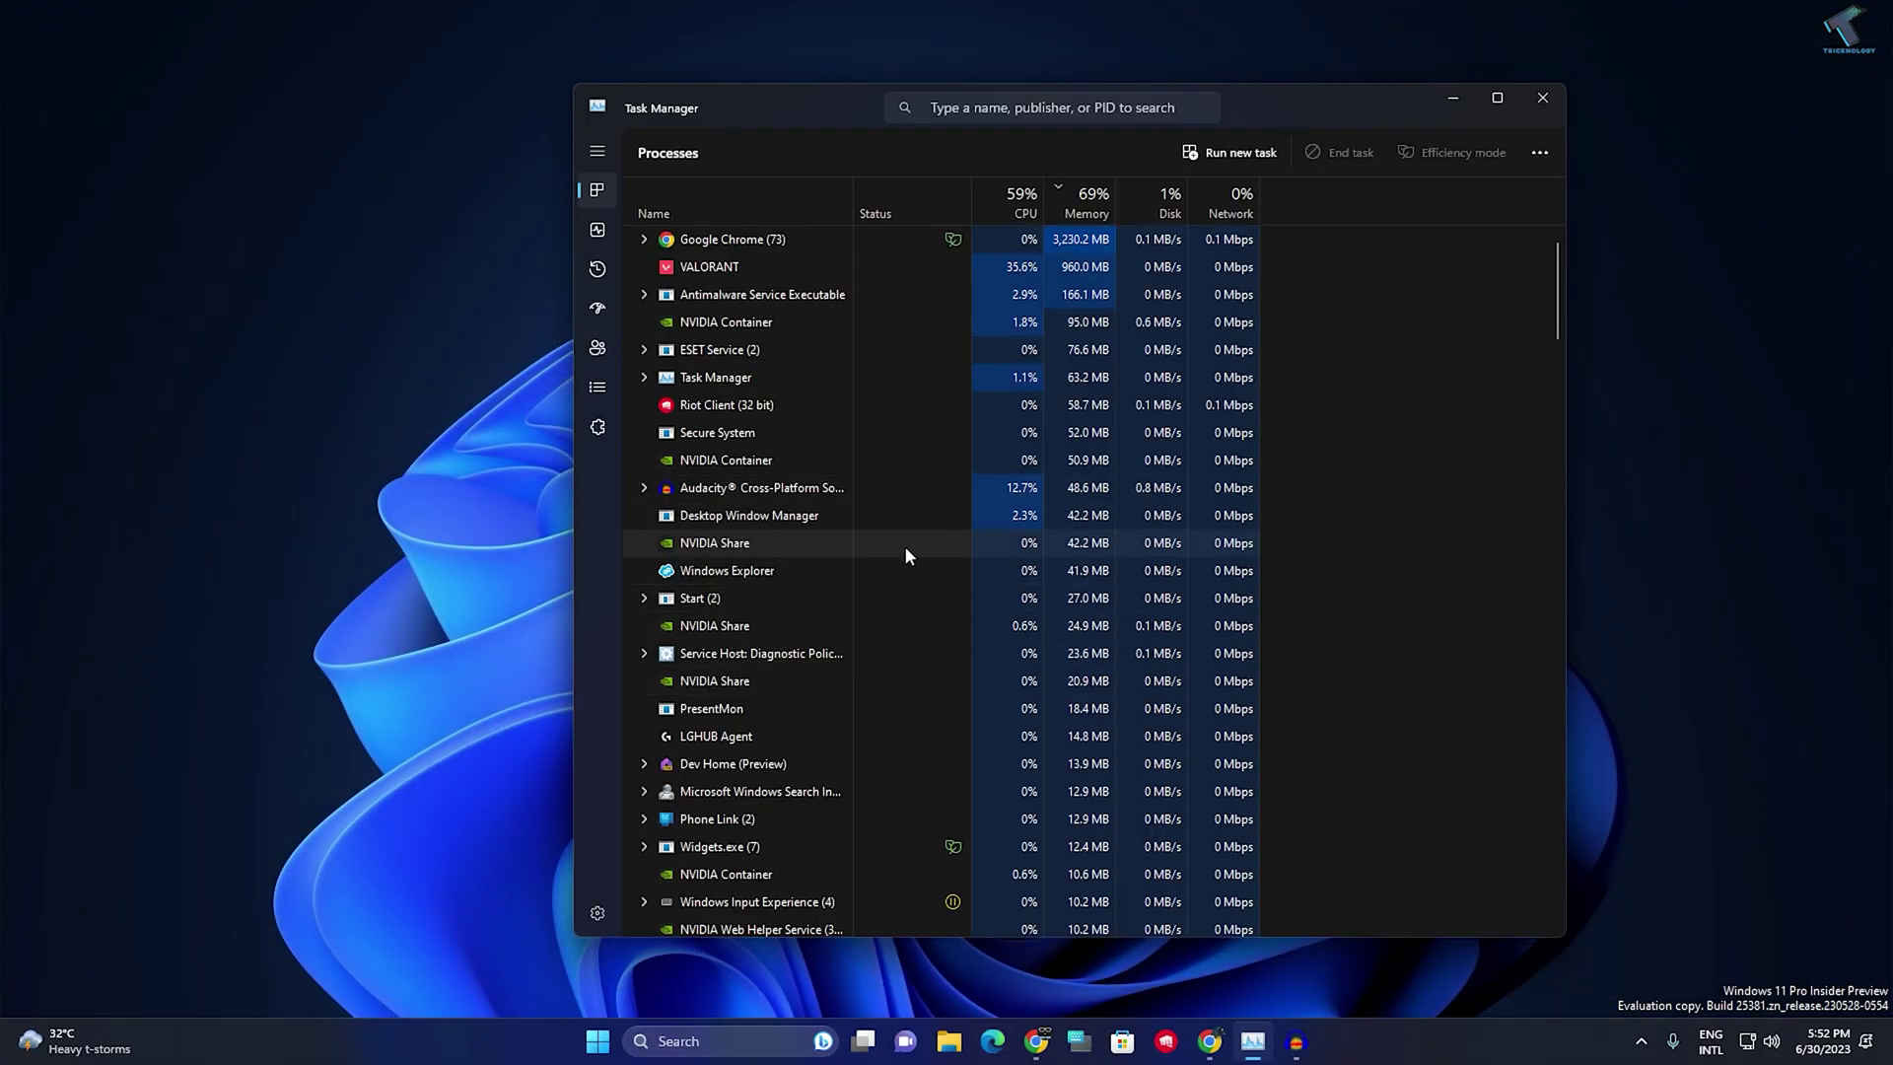